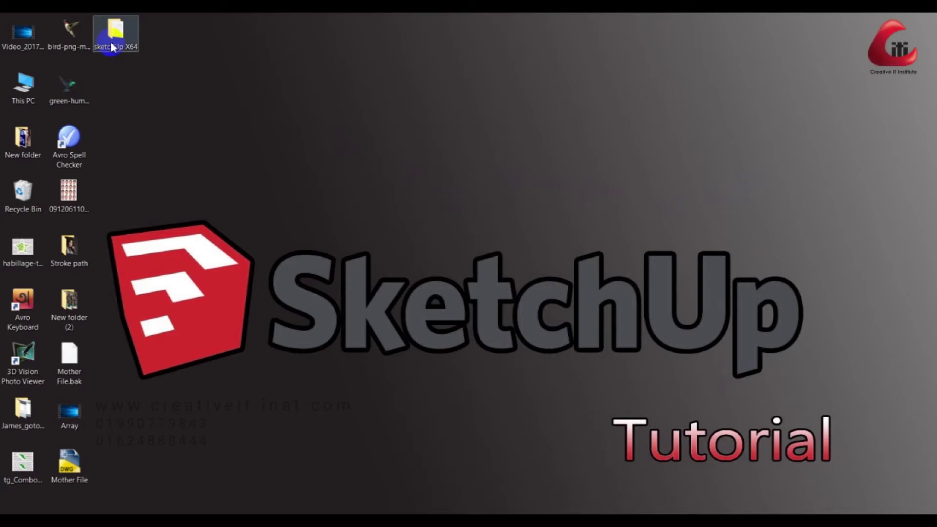
Open sketchUp X64 > 64-Bit and run the sup_2016_en_x64 installer
double_click(121, 36)
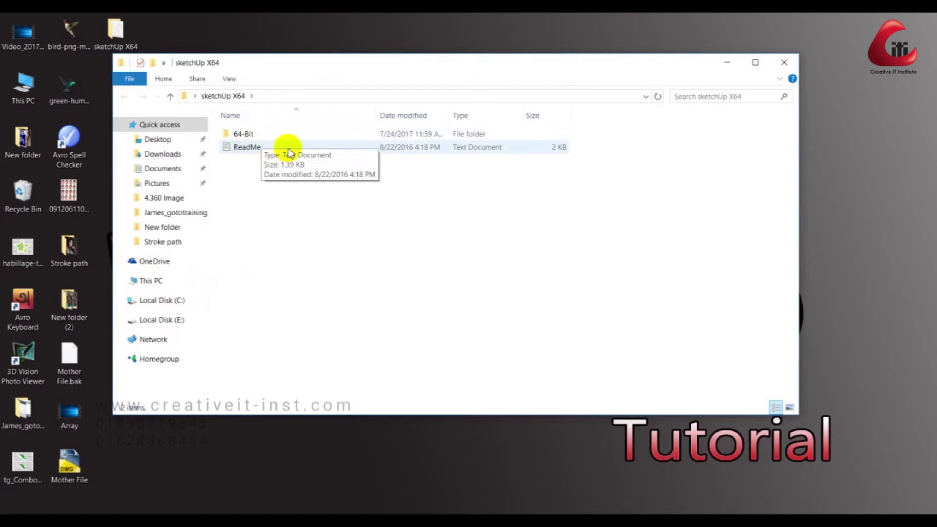
double_click(253, 135)
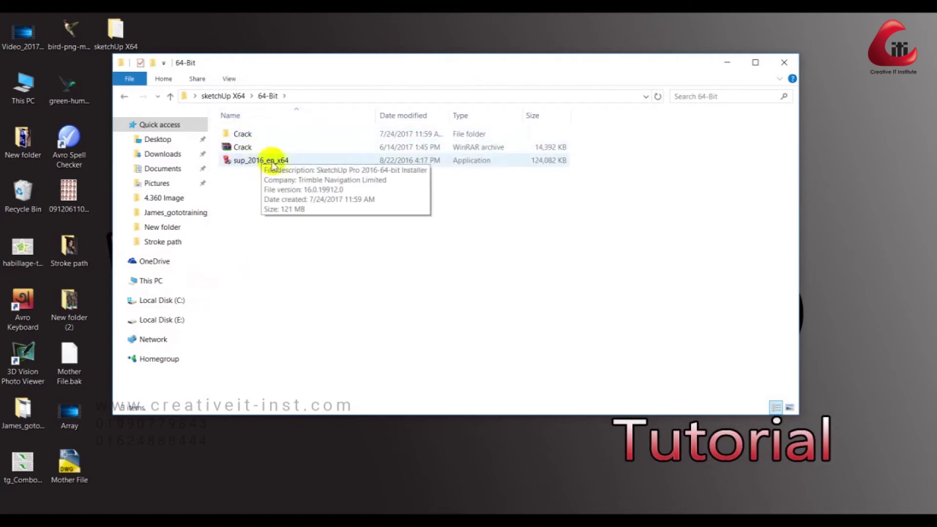
double_click(237, 163)
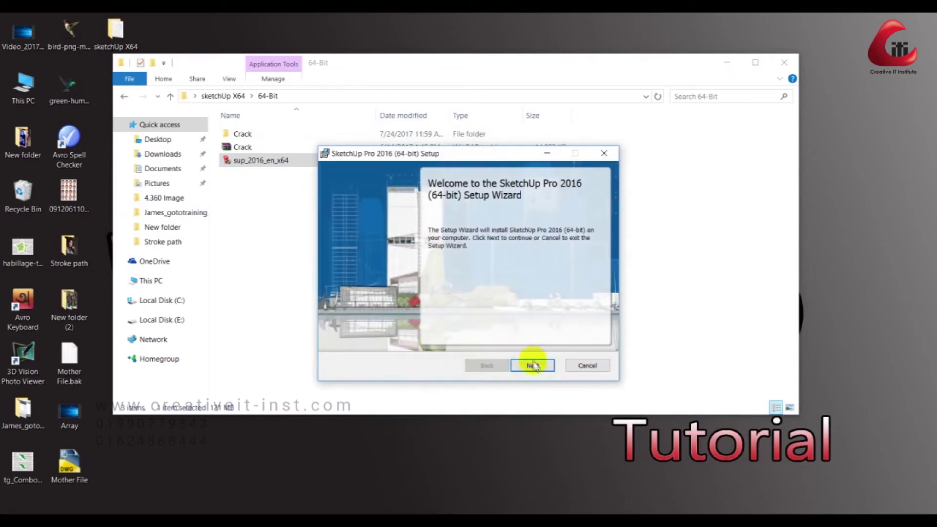
Install SketchUp Pro 2016 (64-bit) with the default setup options and finish the wizard
click(535, 369)
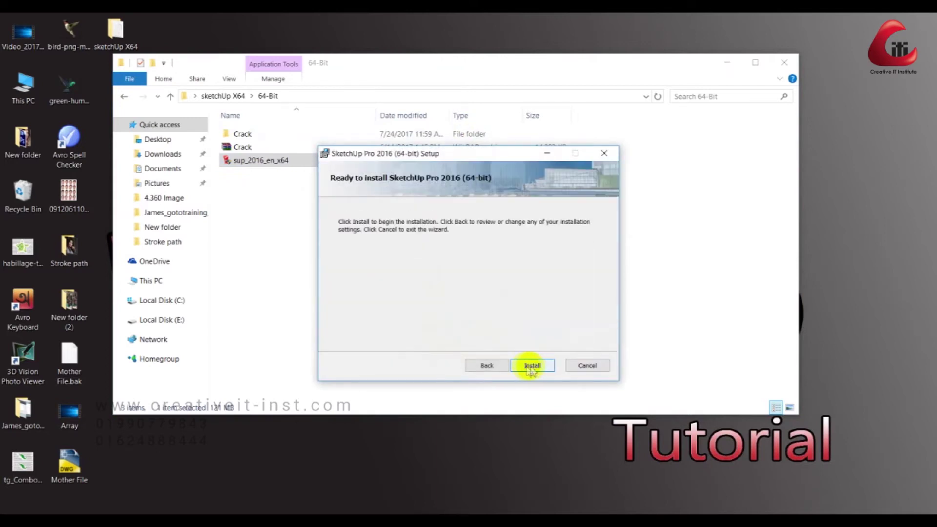
click(536, 370)
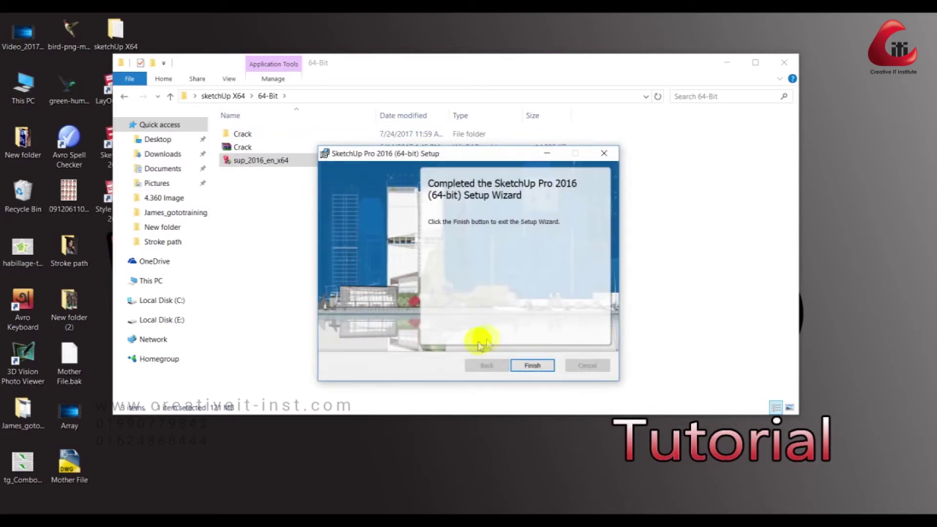
click(532, 368)
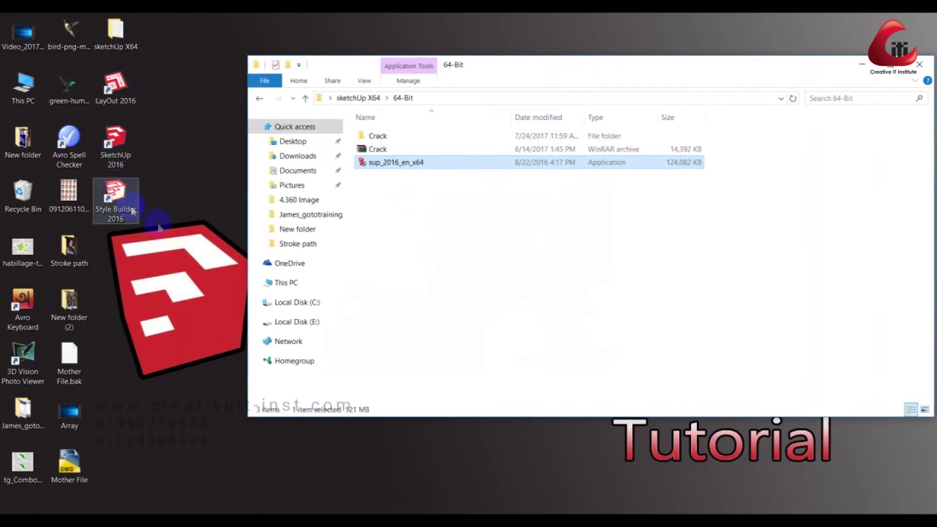
Start SketchUp 2016 from its desktop shortcut and accept the SketchUp License Agreement
click(124, 155)
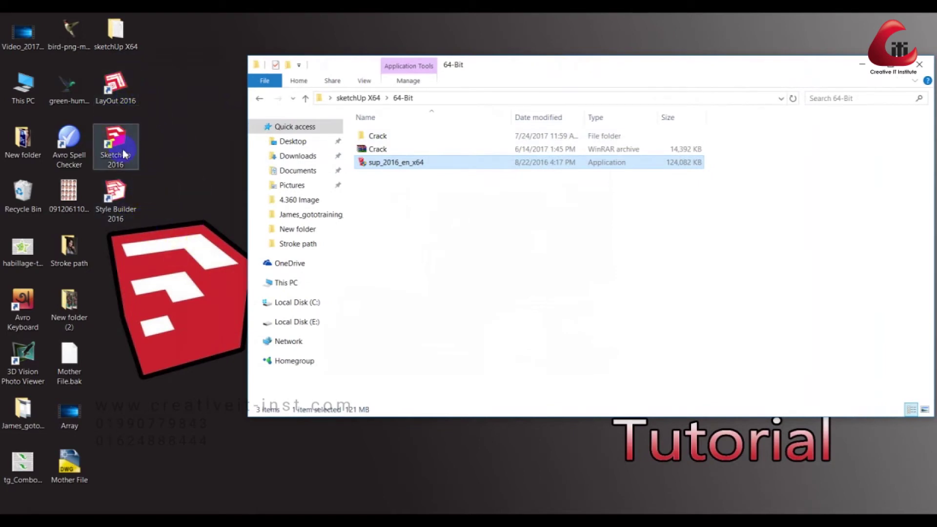
double_click(121, 147)
scroll(459, 268, down, 10)
click(294, 415)
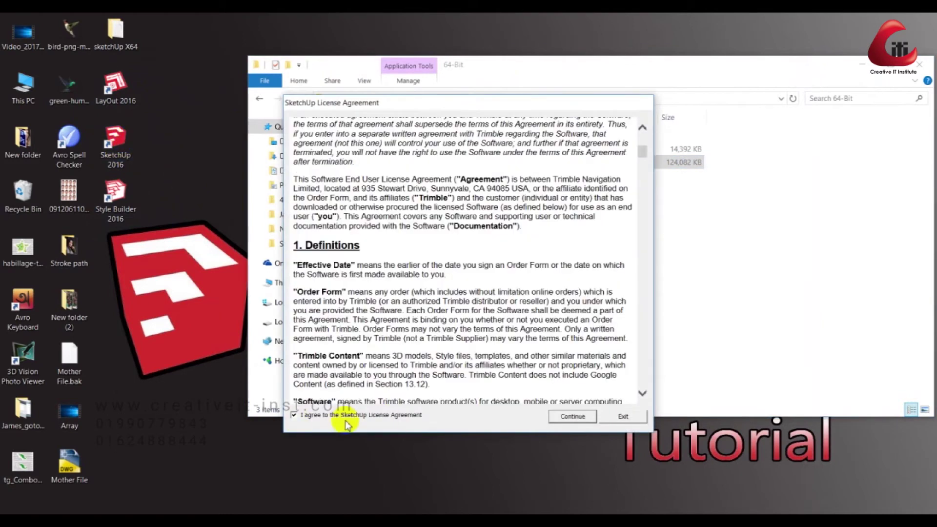
click(566, 416)
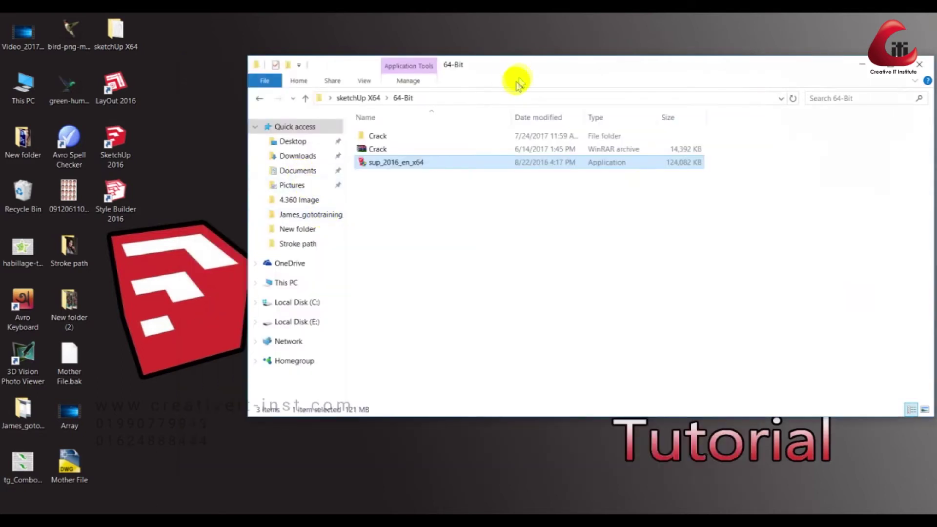
Move Explorer aside and open the Crack folder with LayOut, SketchUp and Style Builder
drag(502, 66, 466, 24)
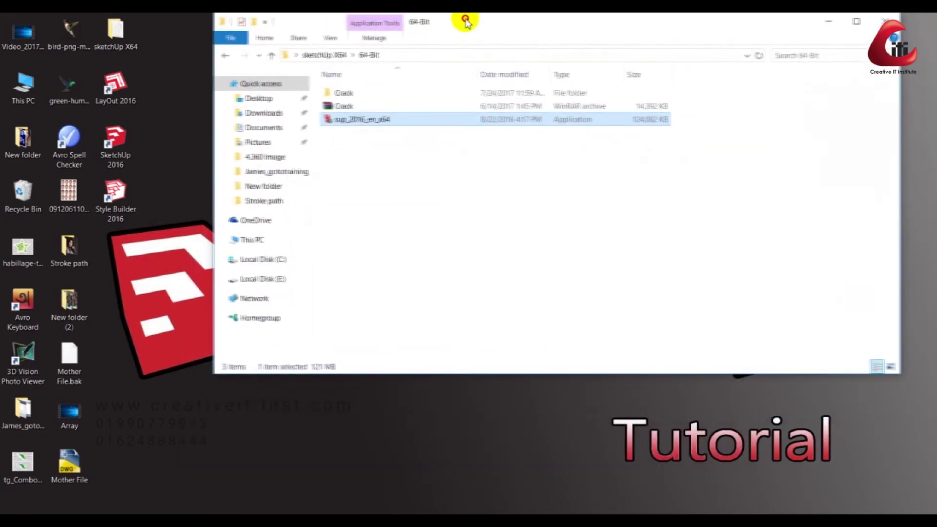
double_click(367, 93)
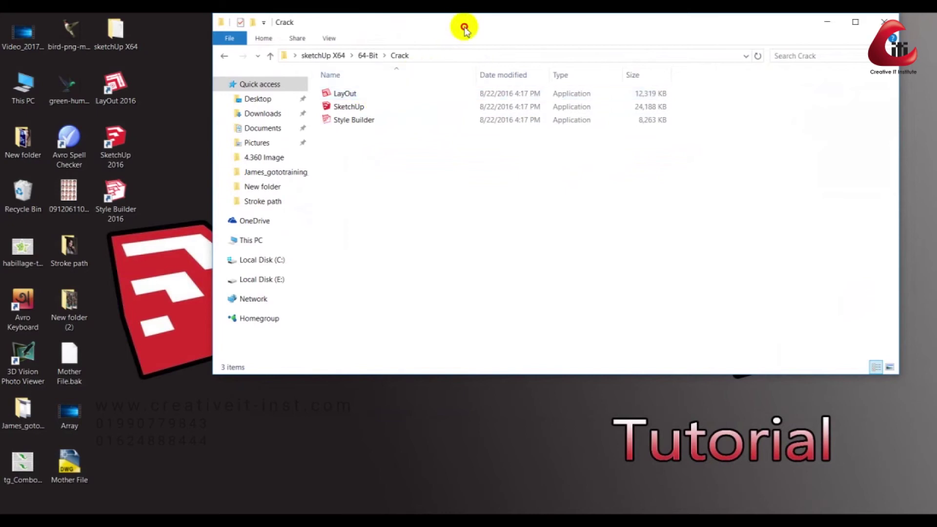
drag(464, 25, 528, 30)
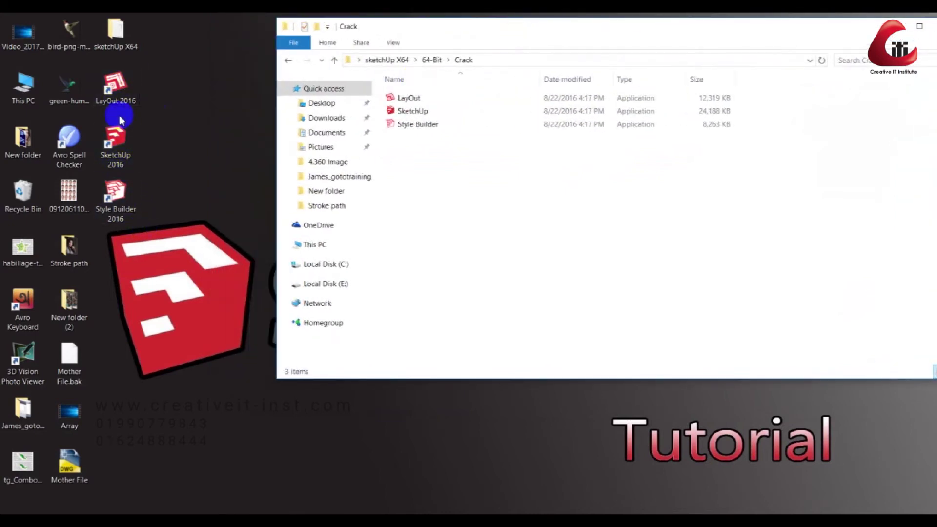
click(120, 207)
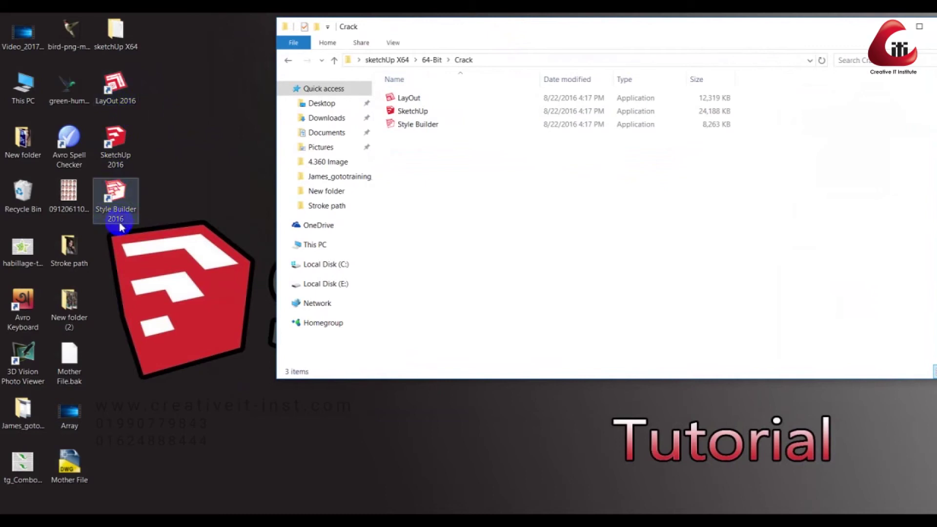
click(509, 188)
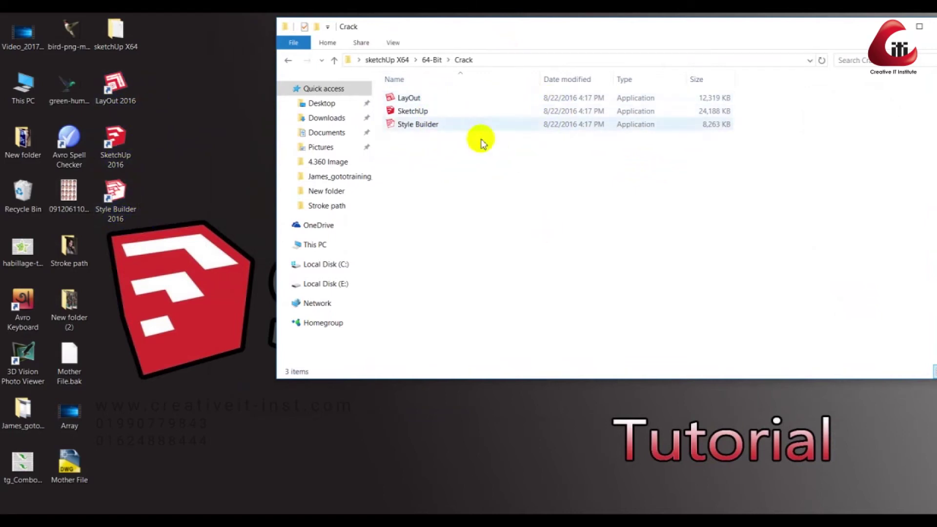
double_click(118, 148)
Open the SketchUp 2016 install location and copy SketchUp from the Crack folder
right_click(118, 145)
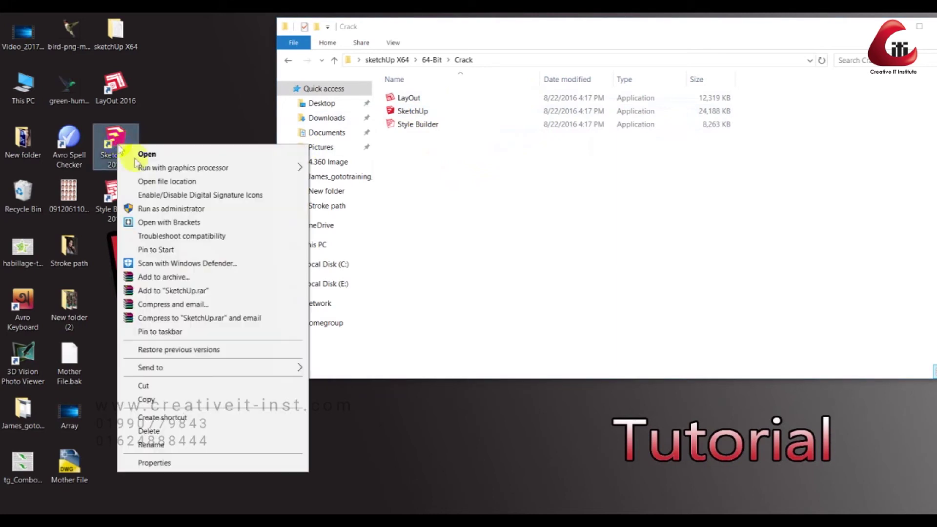
click(148, 184)
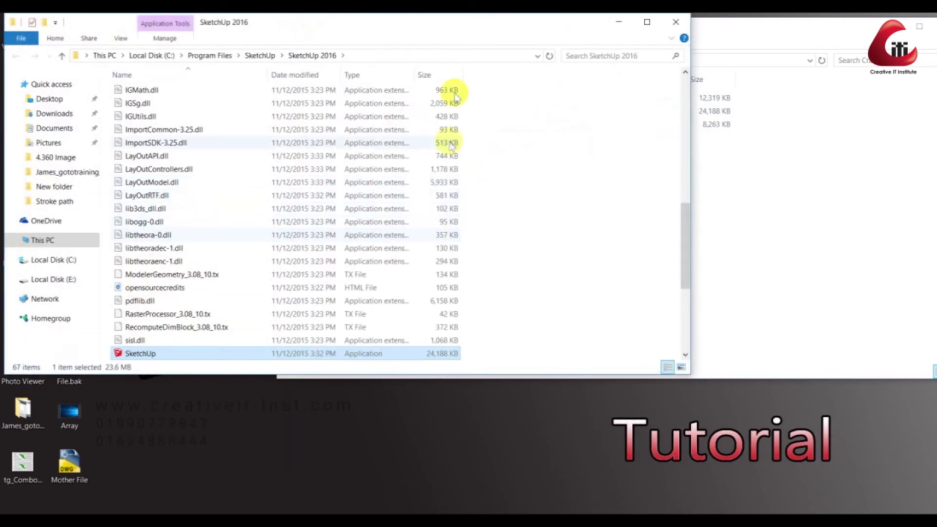
mouse_move(482, 19)
mouse_down()
mouse_move(731, 148)
mouse_move(750, 142)
mouse_up()
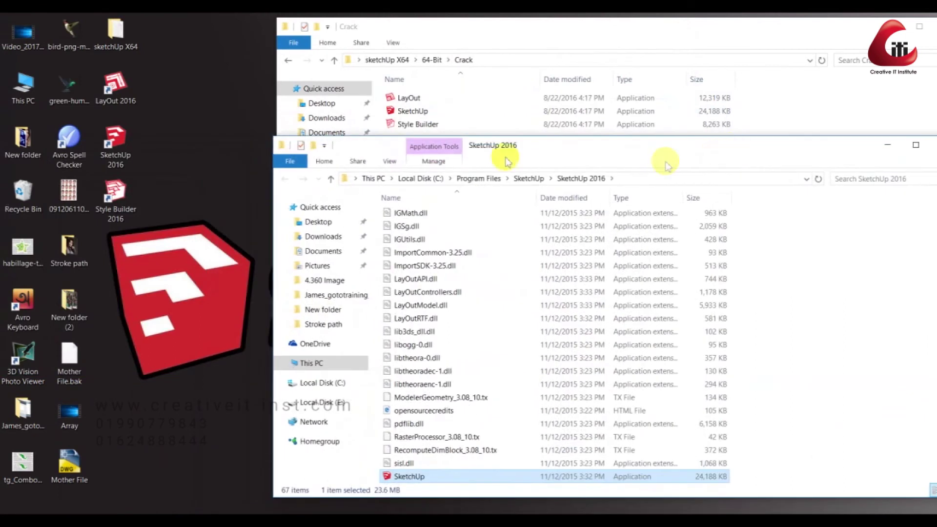
click(476, 112)
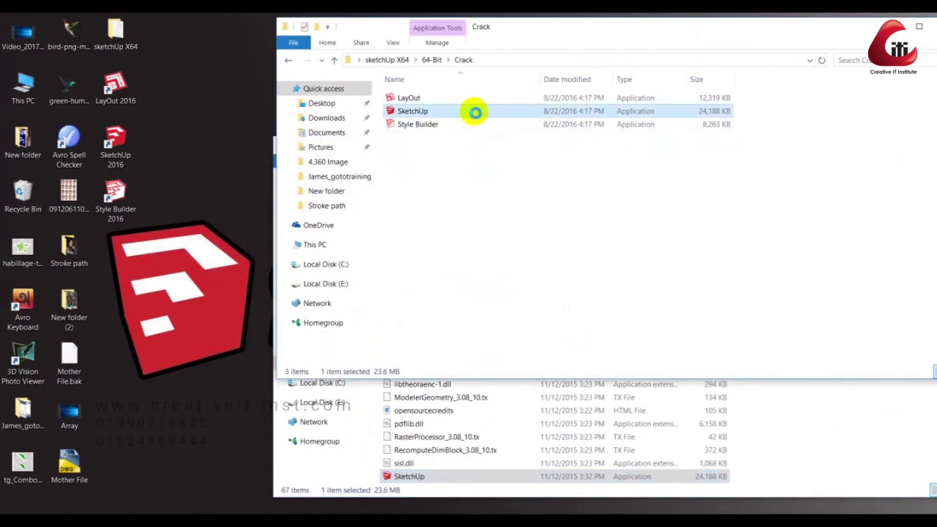
right_click(475, 112)
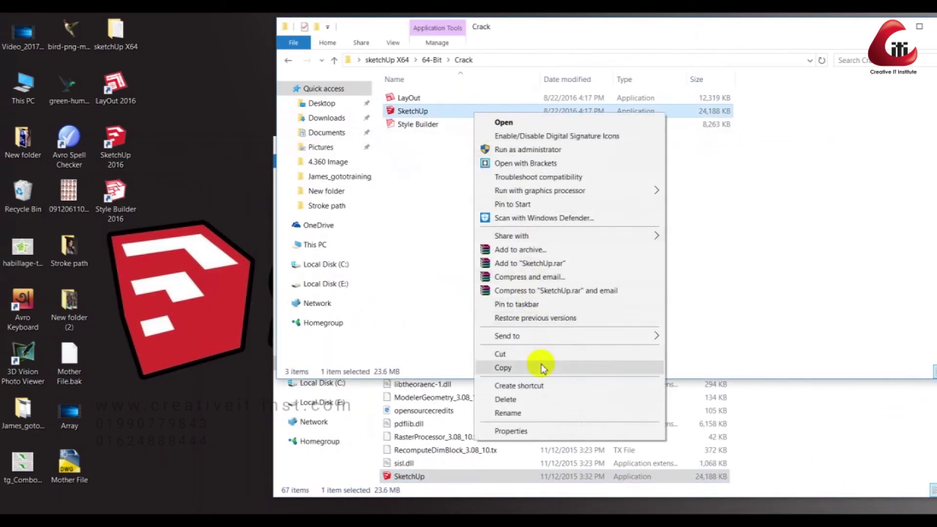
click(543, 368)
Paste it into C:\Program Files\SketchUp\SketchUp 2016, replacing SketchUp.exe with administrator permission
click(843, 423)
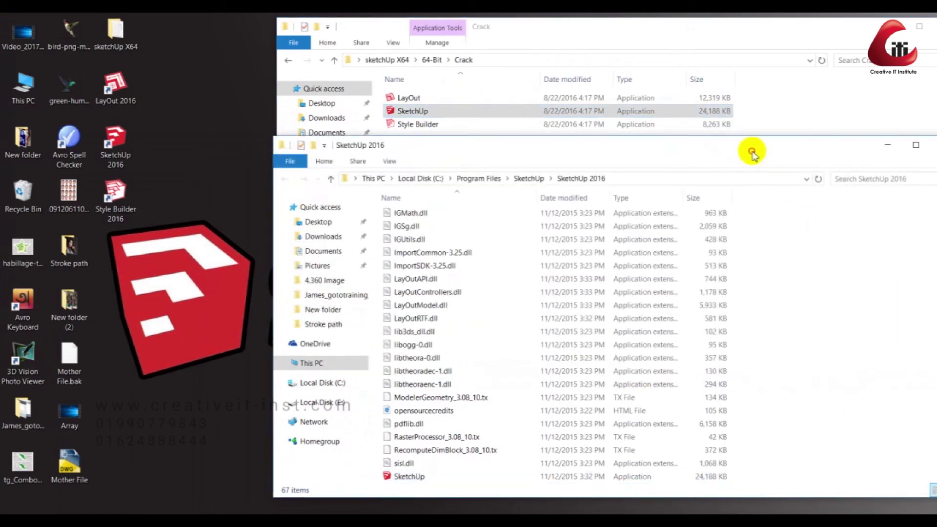
drag(753, 153, 626, 126)
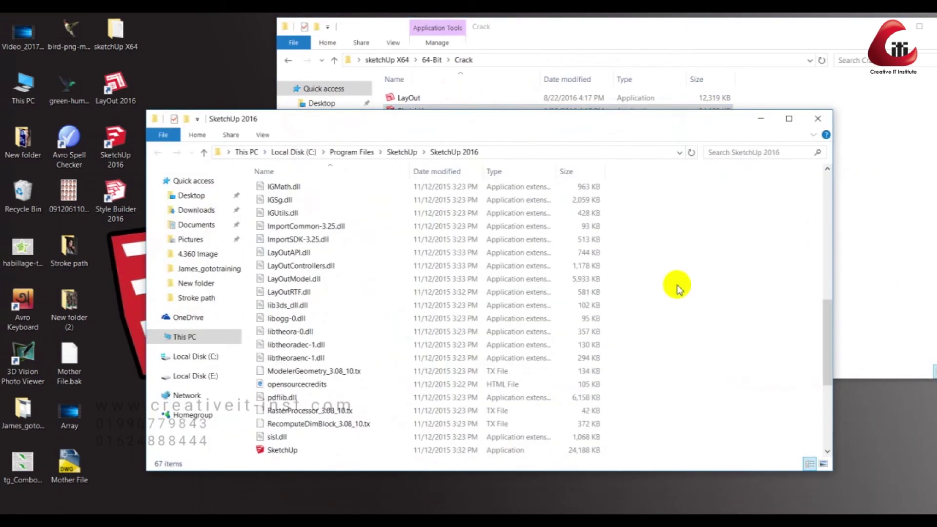
right_click(651, 288)
click(674, 377)
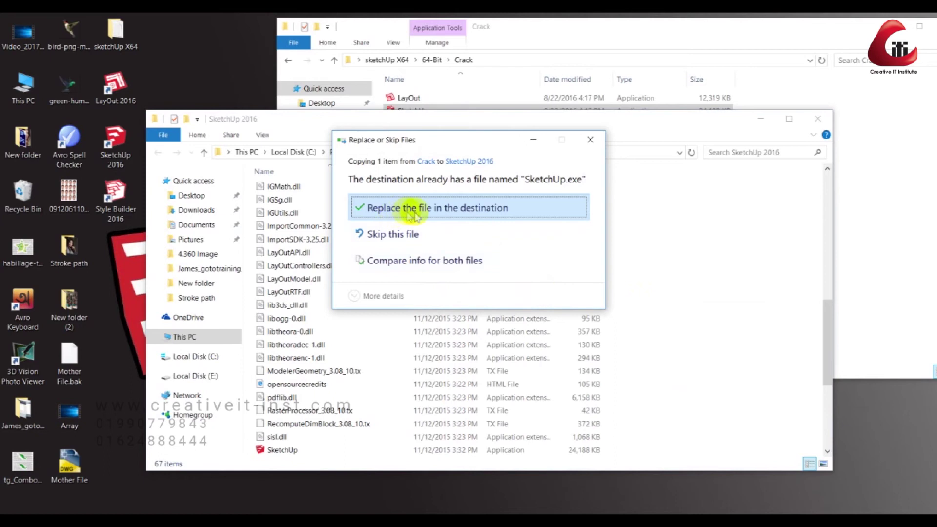
click(423, 217)
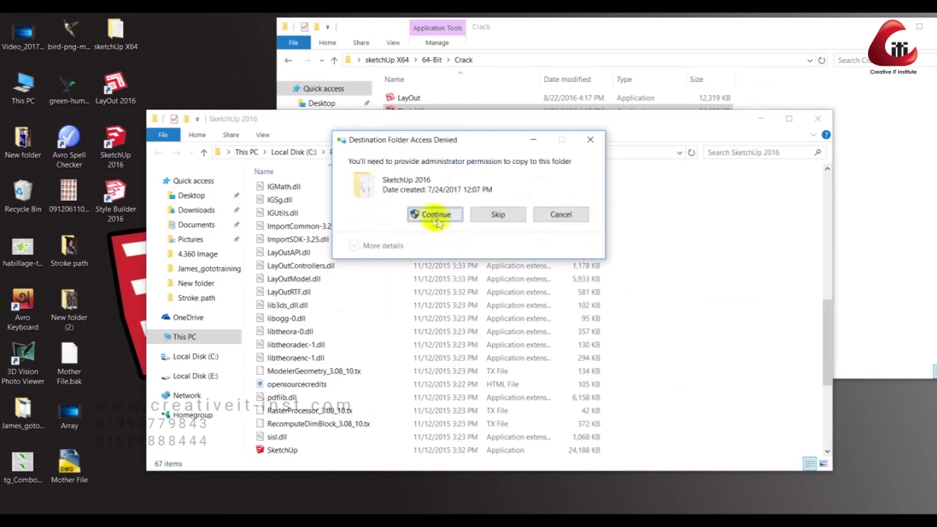
click(445, 217)
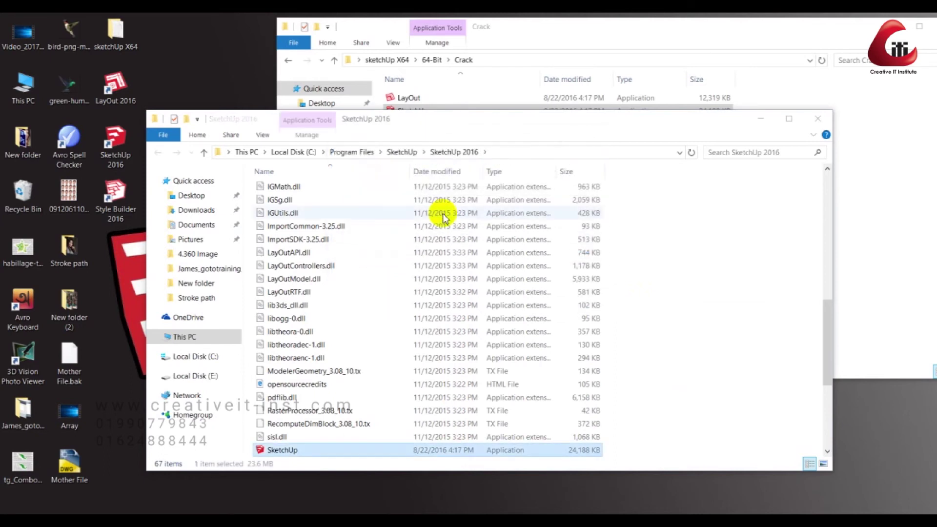
drag(465, 119, 492, 202)
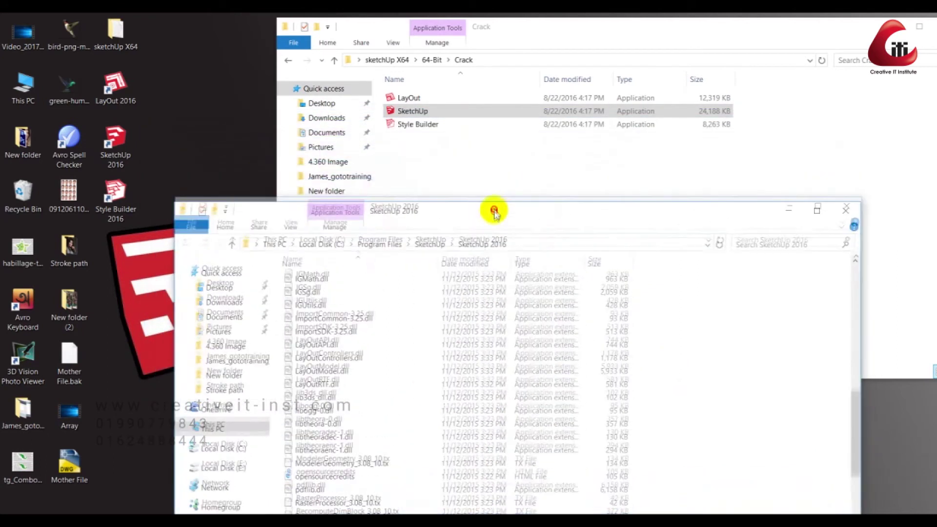
drag(136, 186, 135, 197)
click(107, 92)
Copy the LayOut program file from the Crack folder
right_click(107, 92)
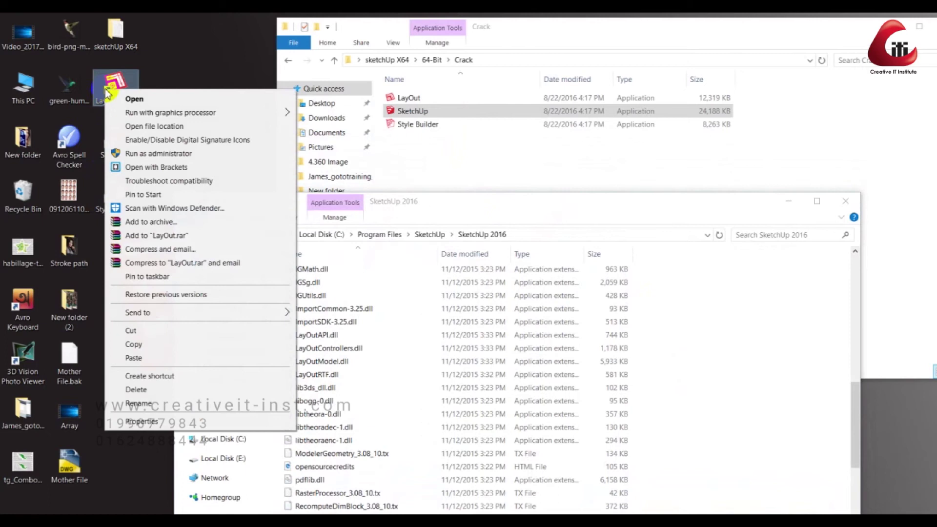
click(464, 141)
click(438, 99)
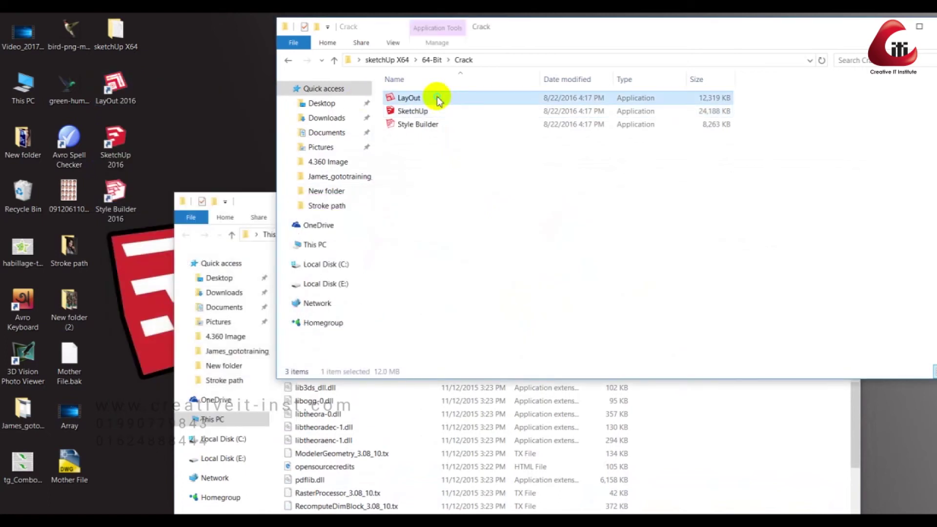
right_click(438, 99)
click(480, 351)
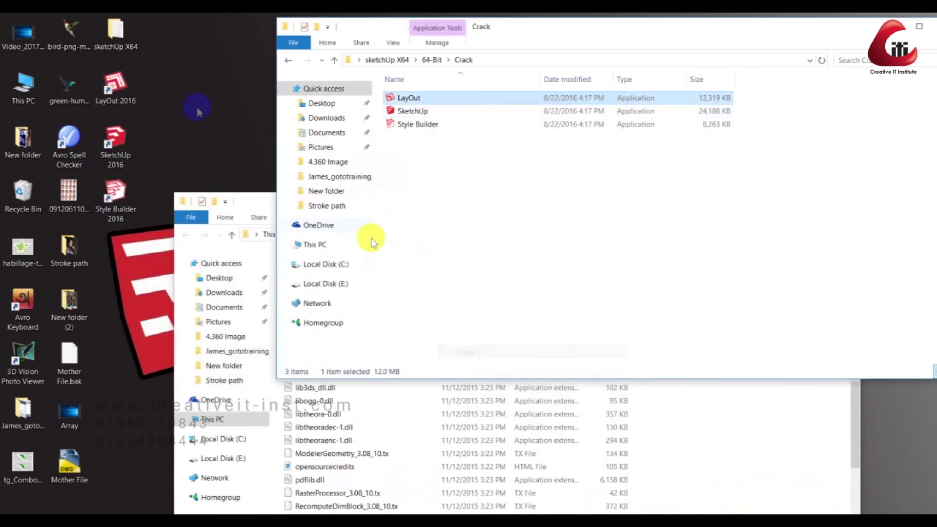
Paste it into the LayOut 2016 install folder, replacing the original with administrator permission
click(132, 85)
right_click(131, 86)
click(173, 125)
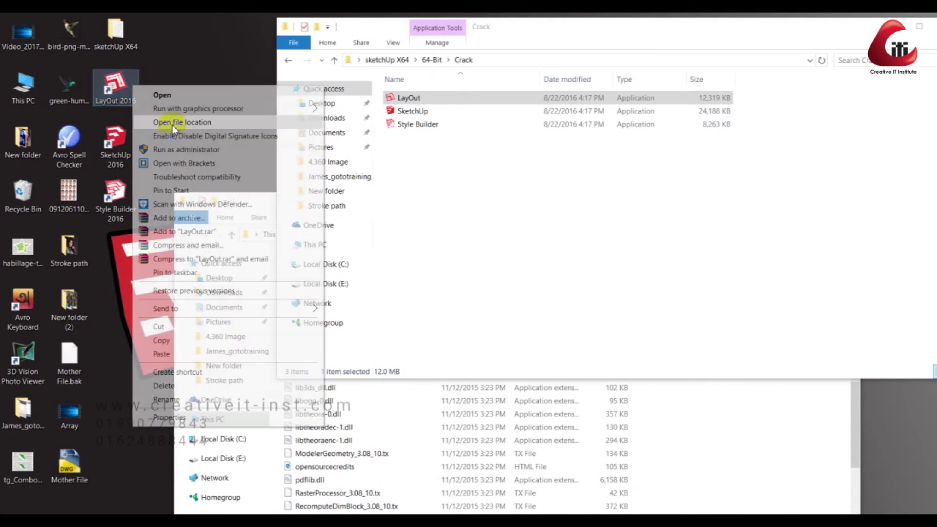
right_click(722, 191)
click(747, 272)
click(416, 214)
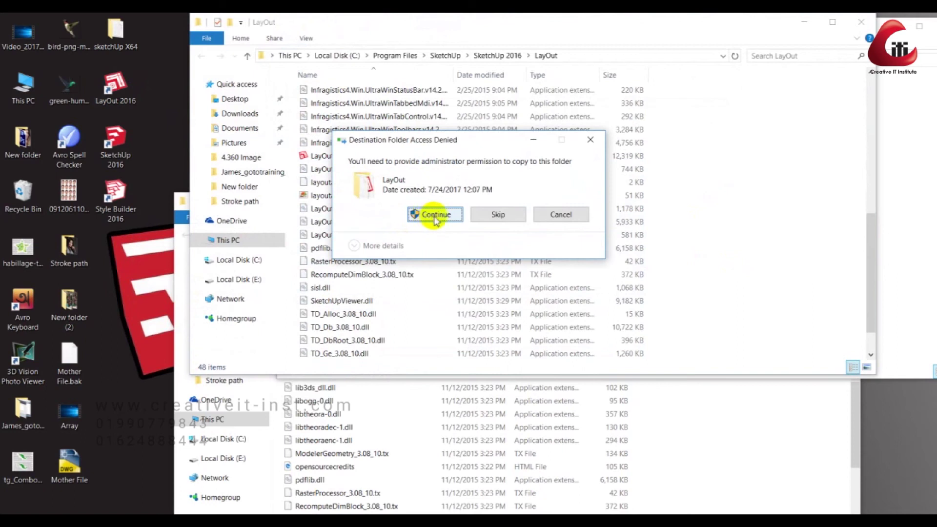
click(435, 215)
click(862, 22)
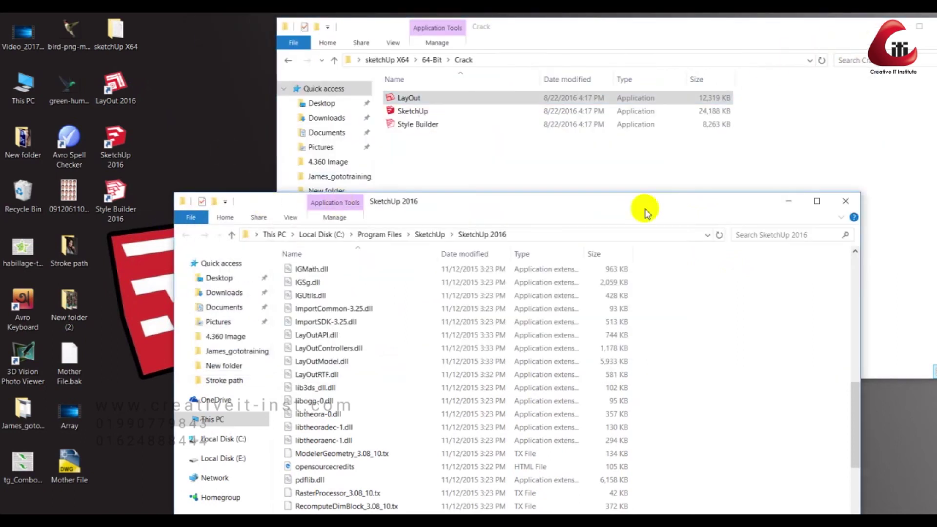
click(453, 128)
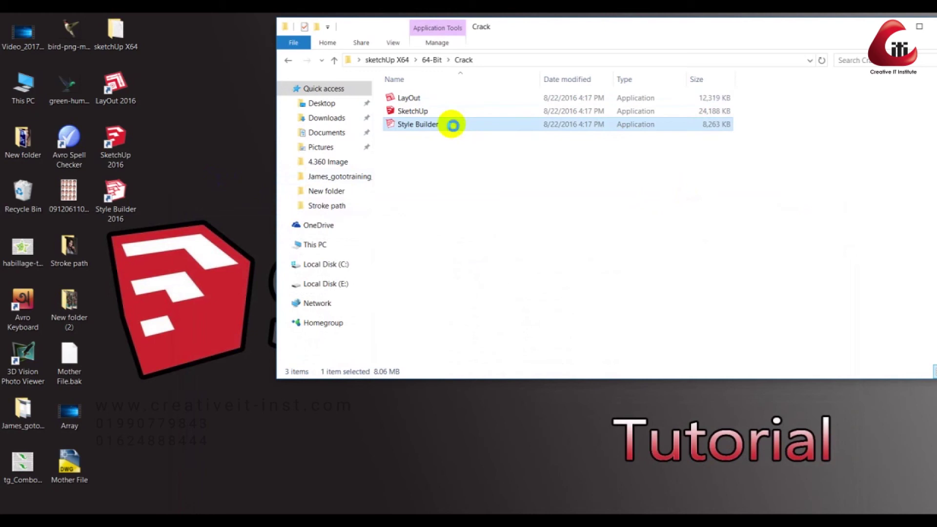
Copy Style Builder from Crack over the installed Style Builder 2016, granting administrator permission
right_click(453, 126)
click(504, 381)
click(122, 195)
right_click(122, 195)
click(156, 209)
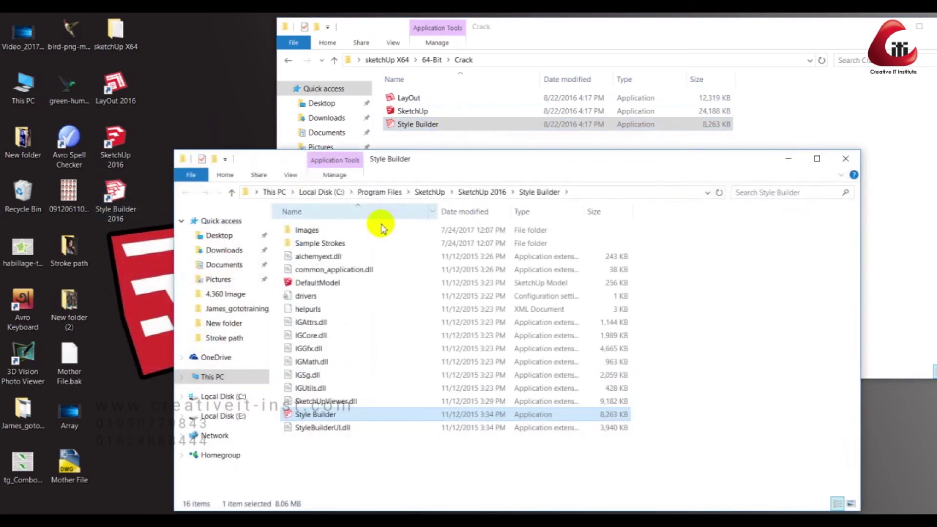
click(391, 222)
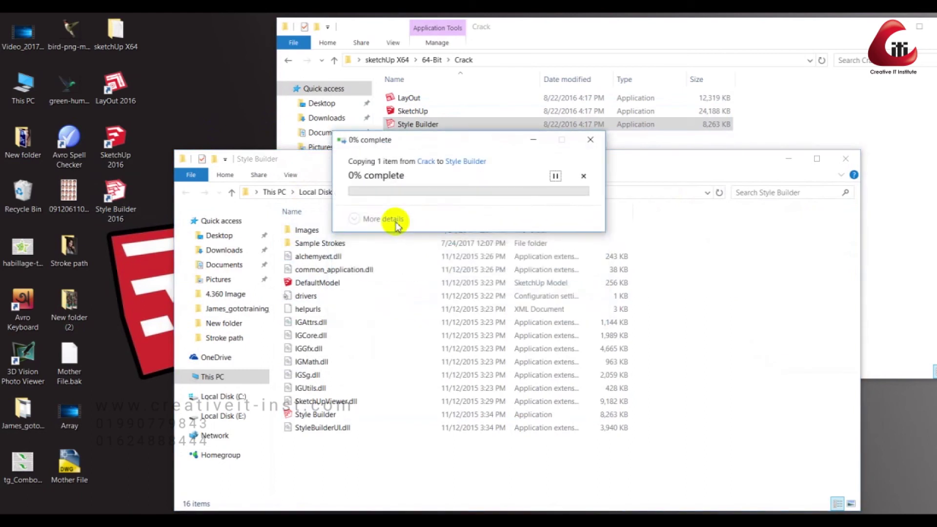
click(429, 216)
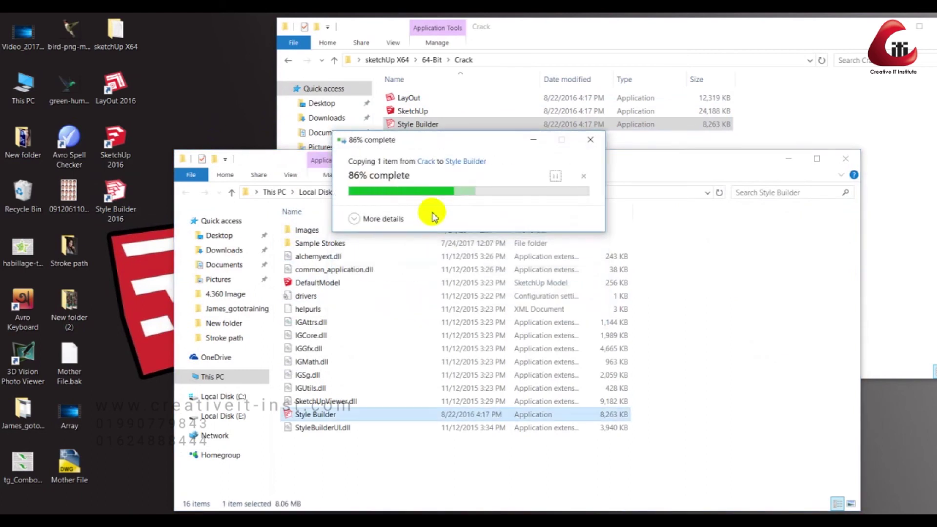
click(847, 159)
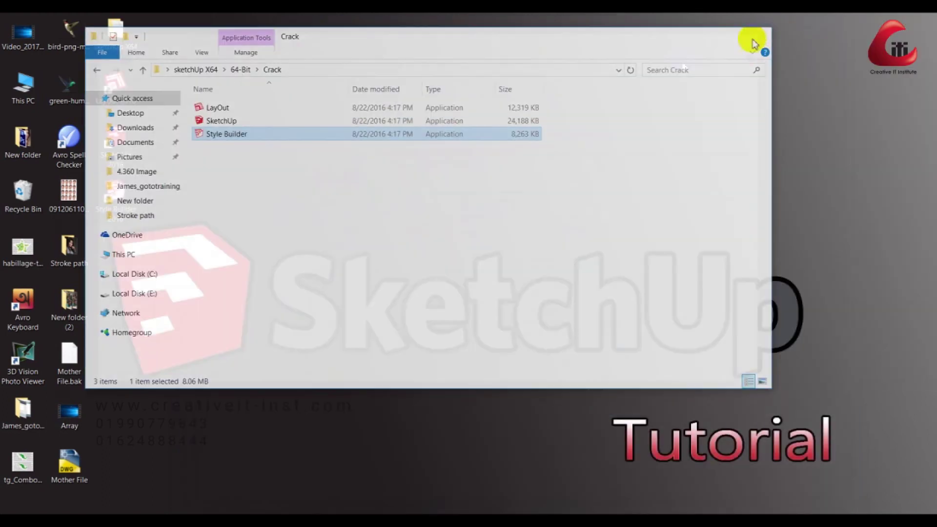
Close the Crack folder and relaunch the patched SketchUp 2016 from its desktop shortcut
click(755, 44)
double_click(125, 151)
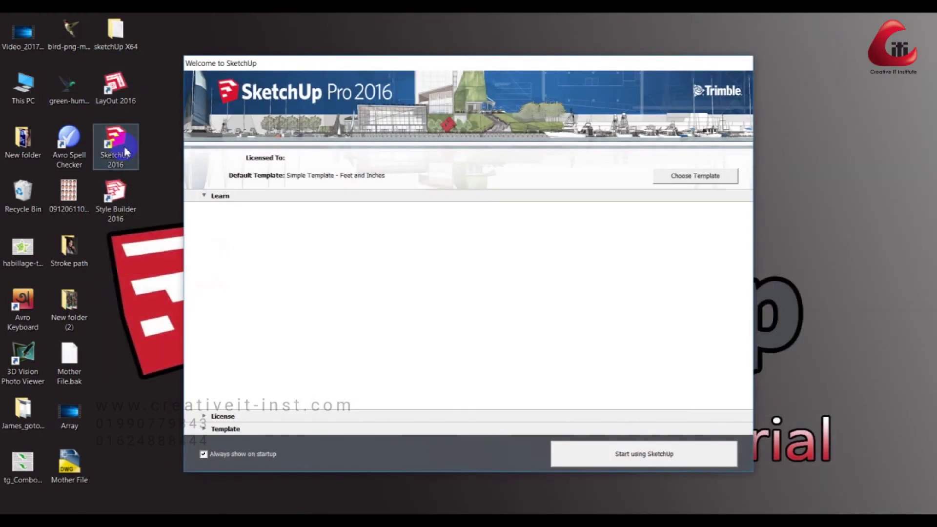